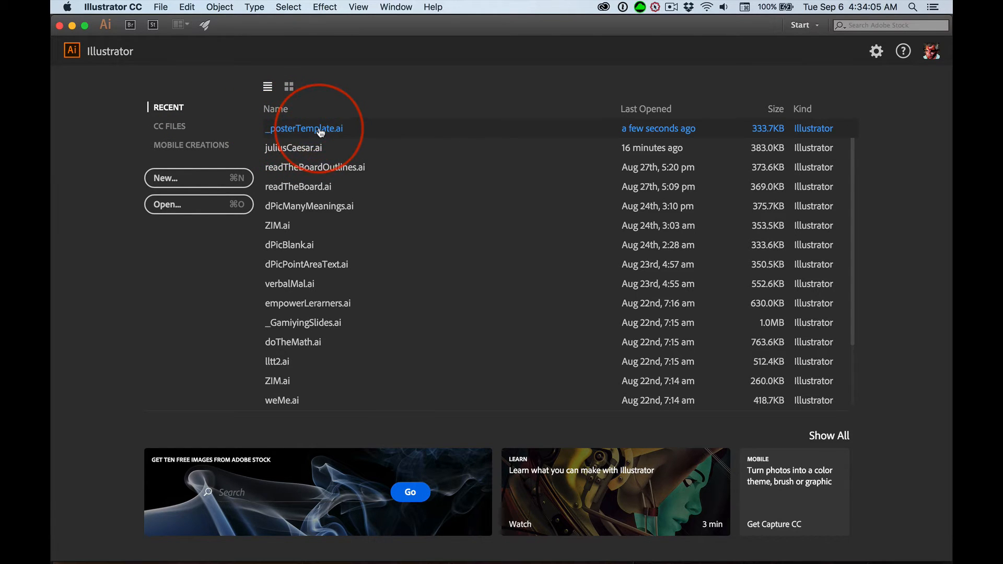
# Open the recent file _posterTemplate.ai and switch the document to full-screen mode with the menu bar.
pyautogui.click(334, 139)
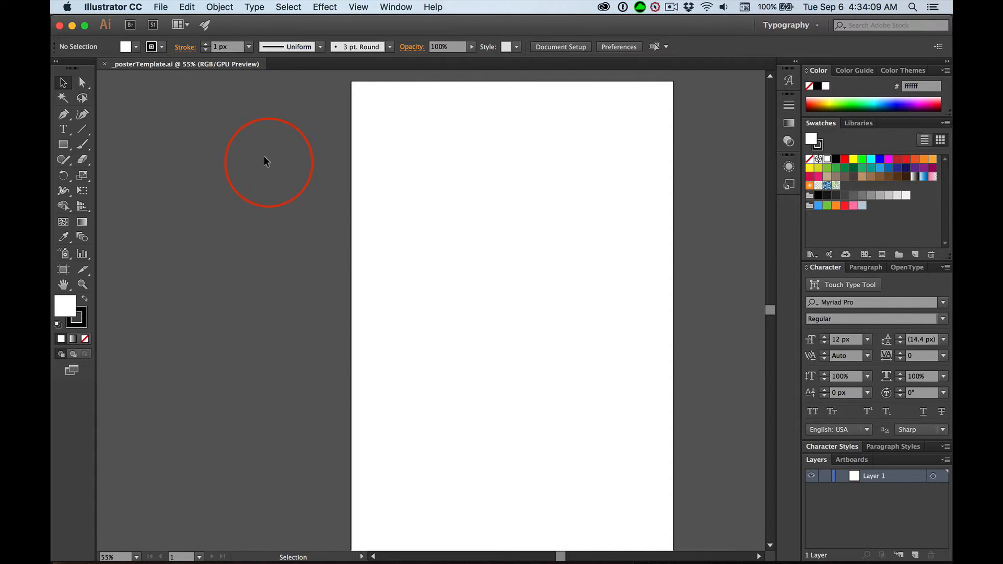
pyautogui.press('f')
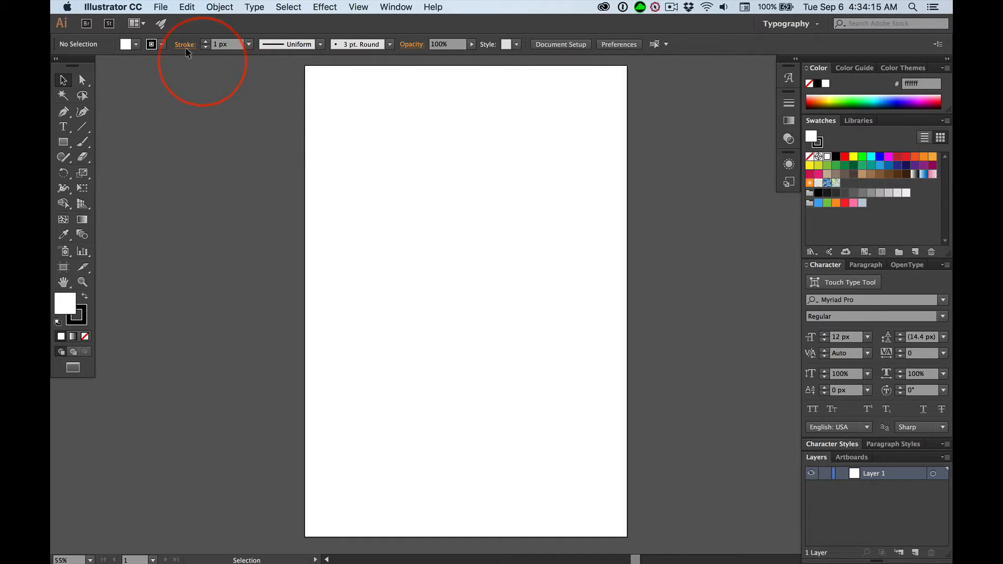
# Save the document in the posters folder under the name juliusCaesar13x19.ai, accepting the default Illustrator options.
pyautogui.click(160, 7)
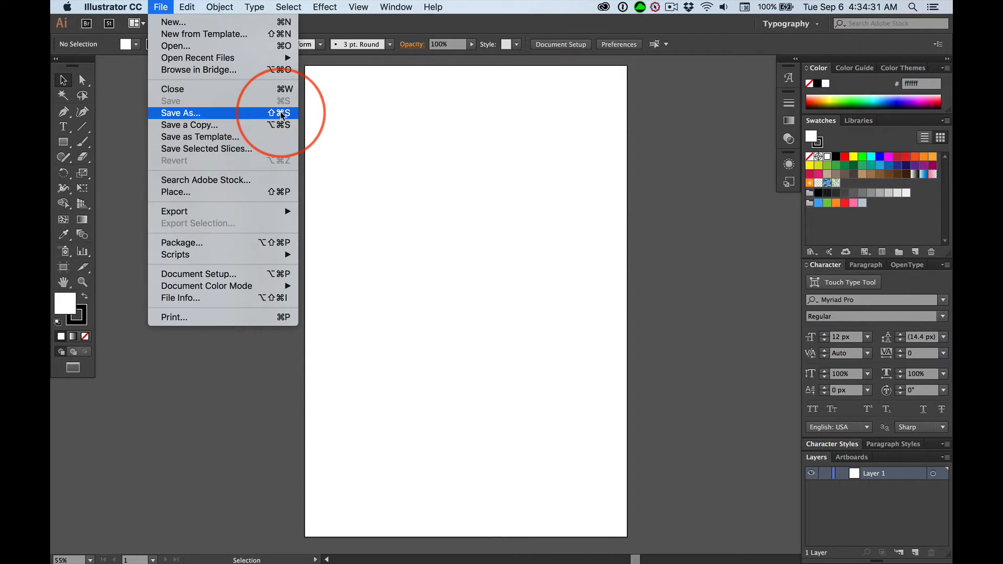
pyautogui.click(432, 165)
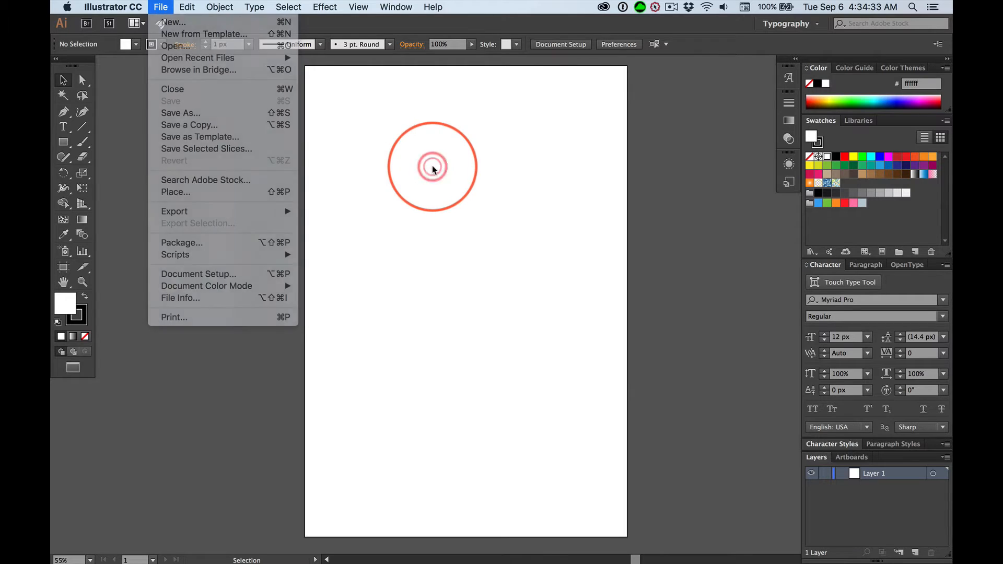
pyautogui.press('shift+super+s')
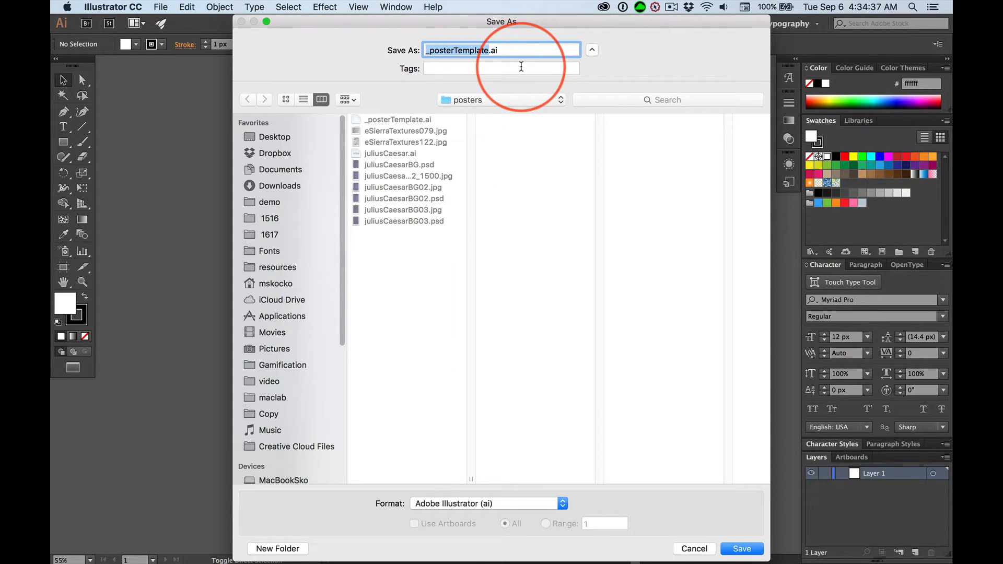
pyautogui.write('ju')
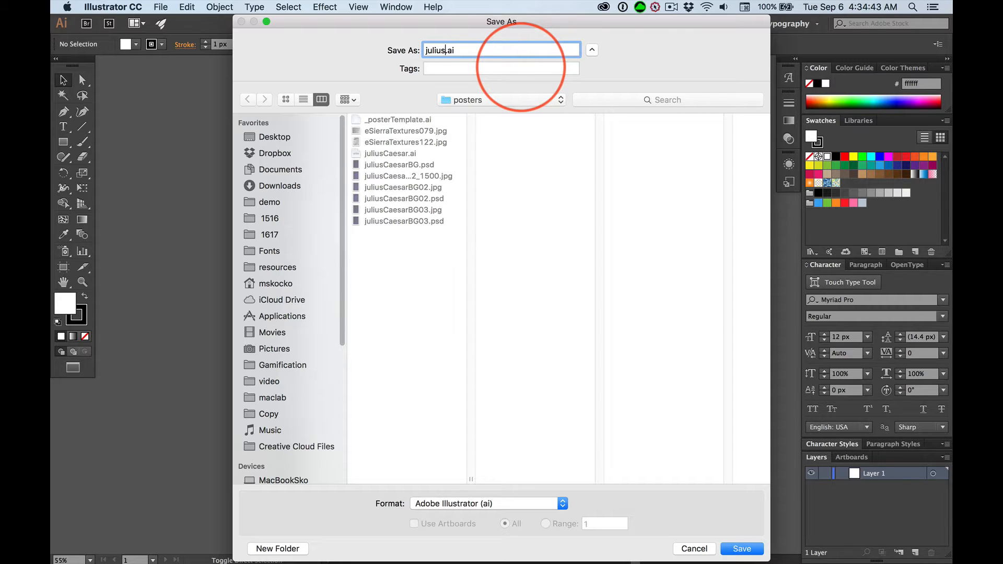
pyautogui.write('liusCae')
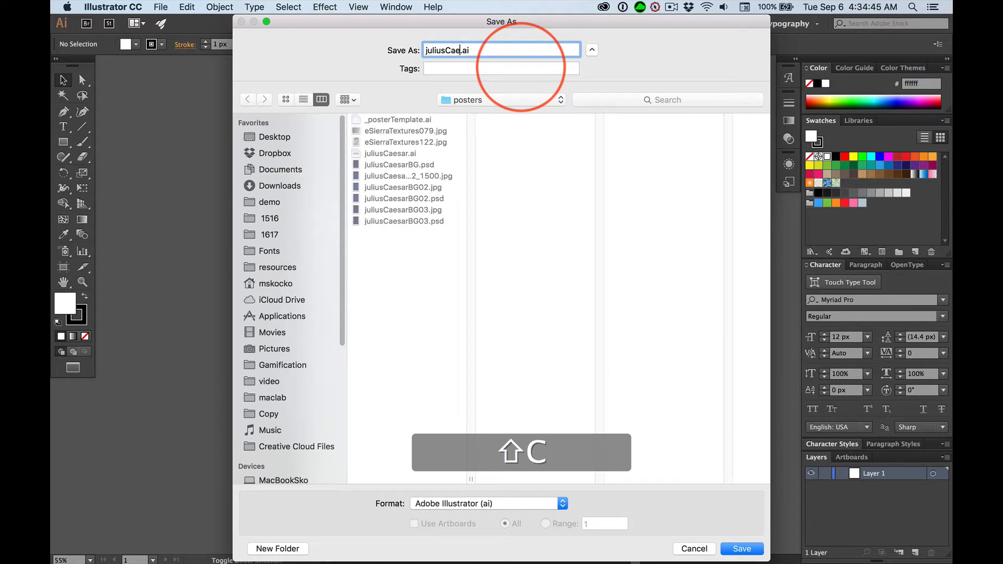
pyautogui.write('sar13x19')
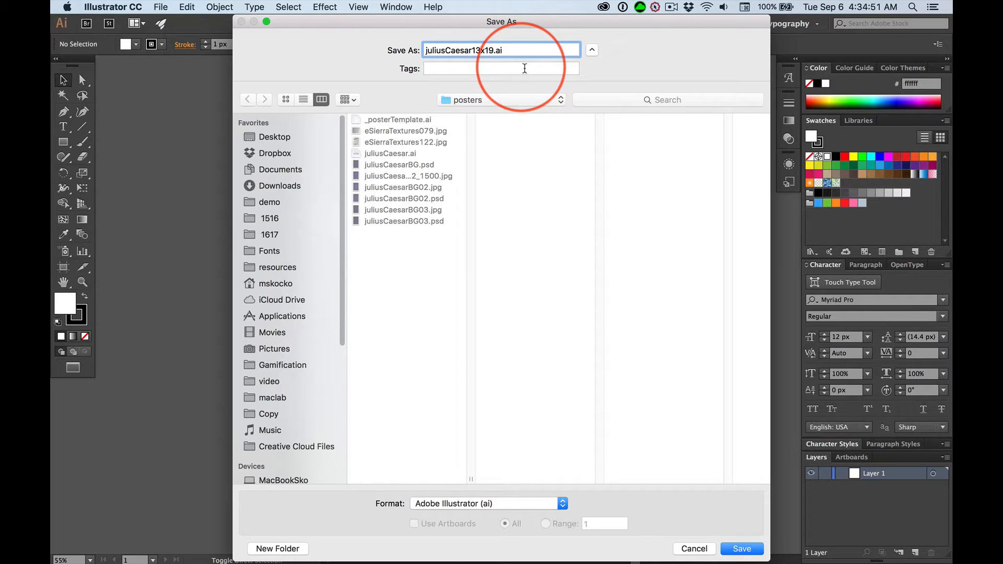
pyautogui.click(747, 550)
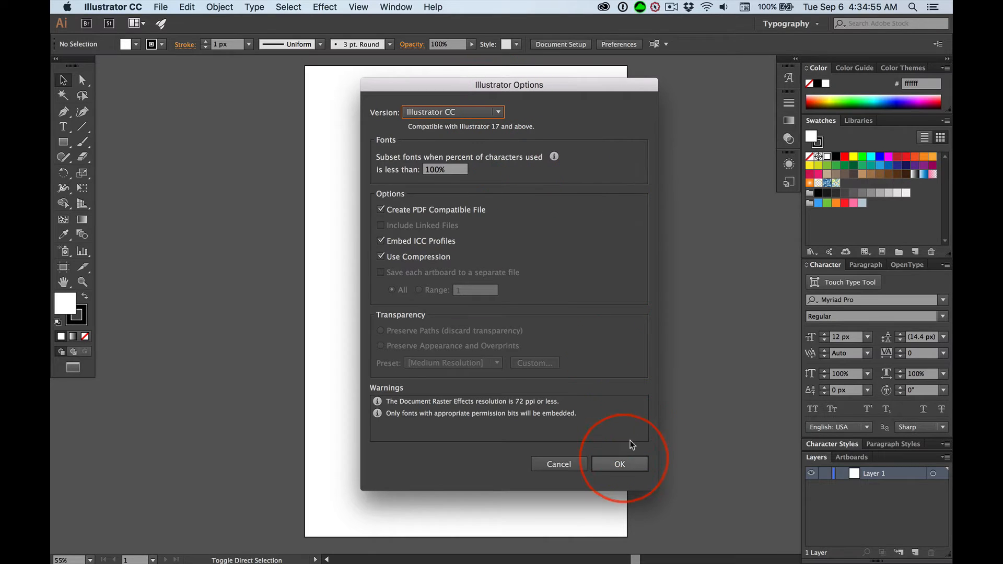
pyautogui.press('Return')
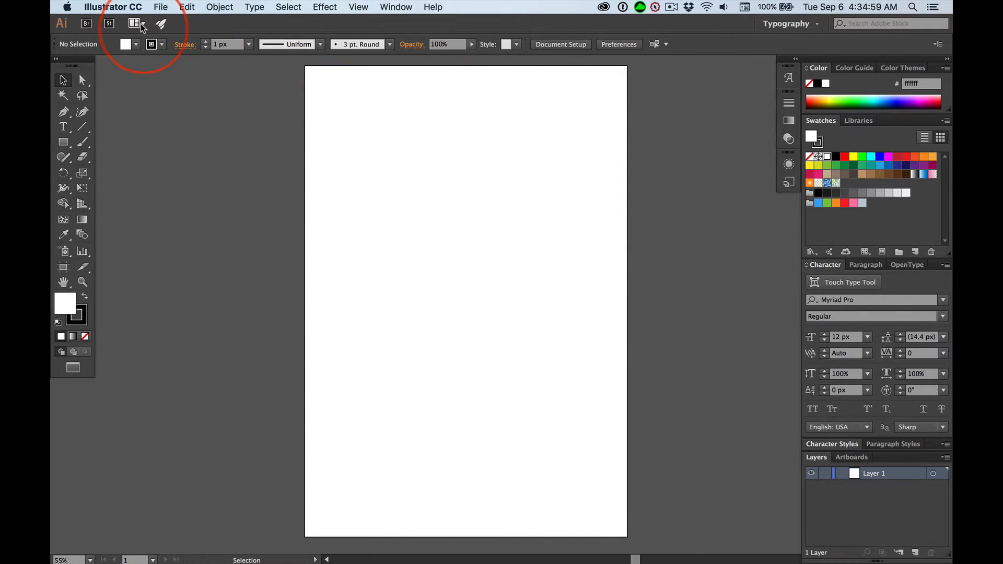
pyautogui.click(160, 8)
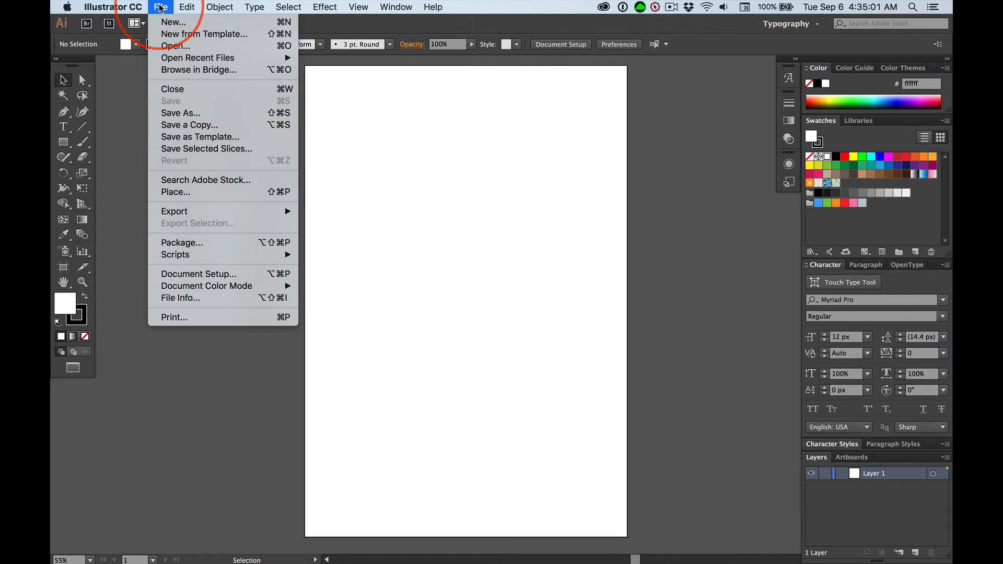
pyautogui.click(175, 194)
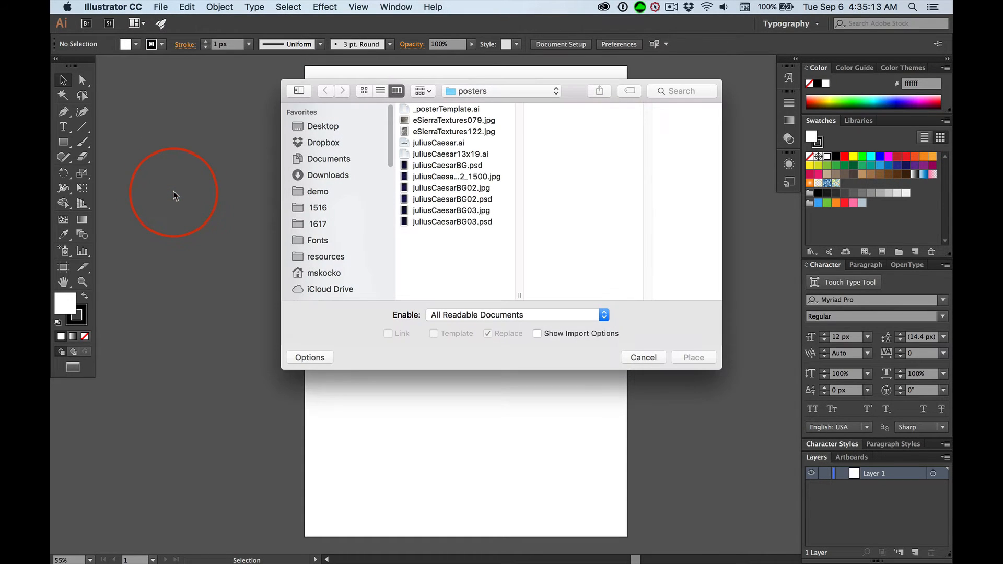
pyautogui.click(644, 358)
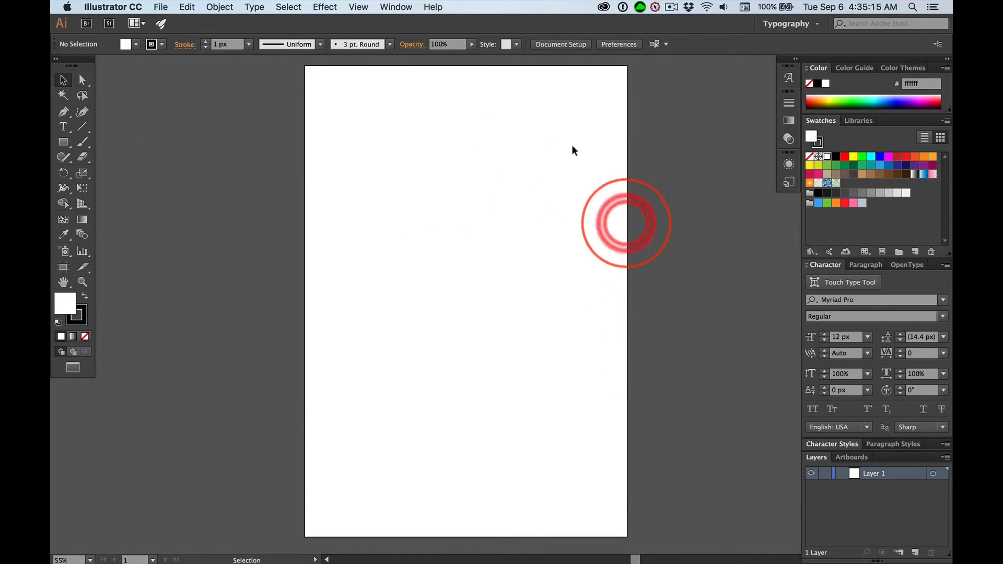
pyautogui.click(360, 9)
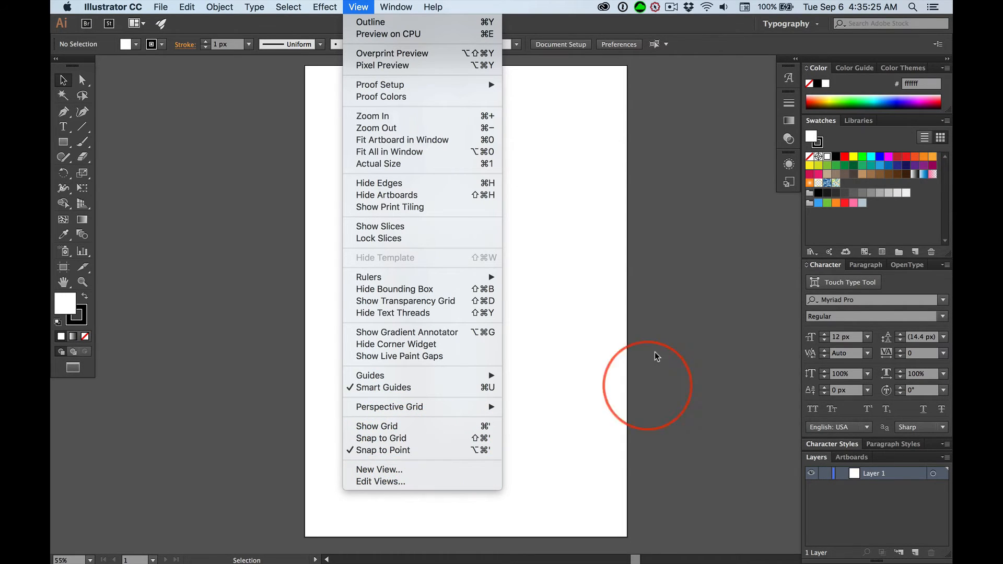
pyautogui.moveTo(373, 12)
pyautogui.click(120, 30)
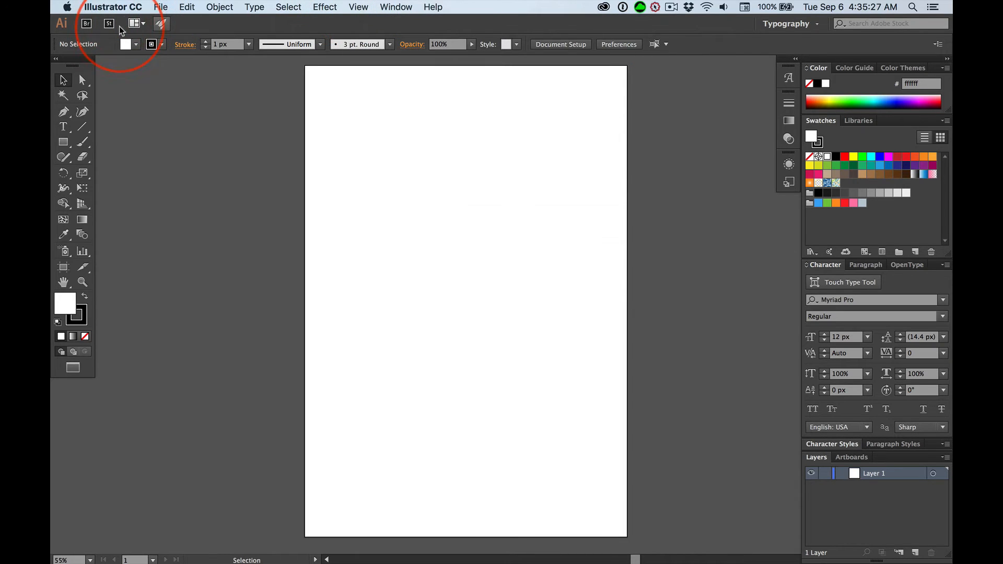
# Place juliusCaesarBG03.jpg from the posters folder so that it fills the whole artboard, and embed the image.
pyautogui.click(162, 7)
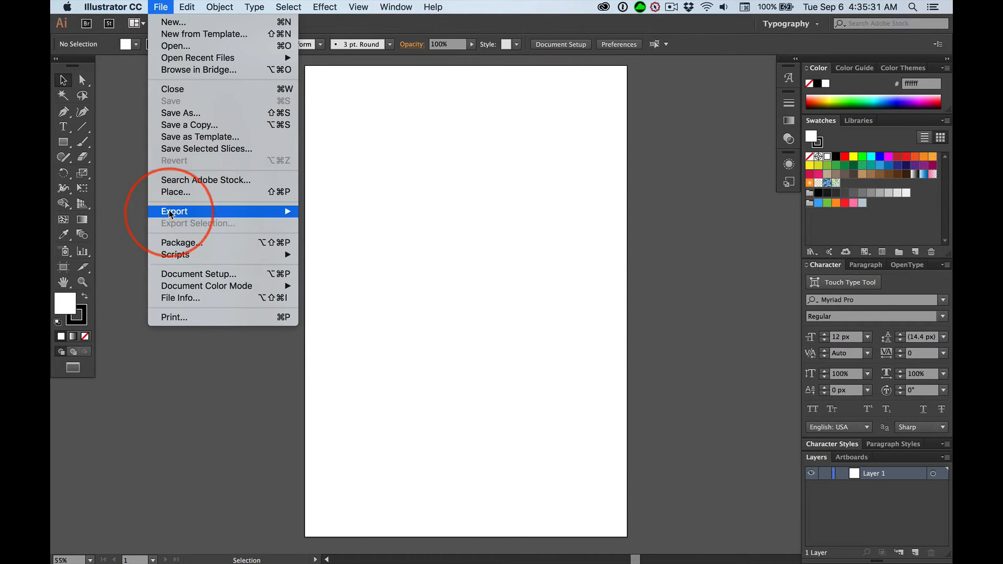
pyautogui.click(281, 193)
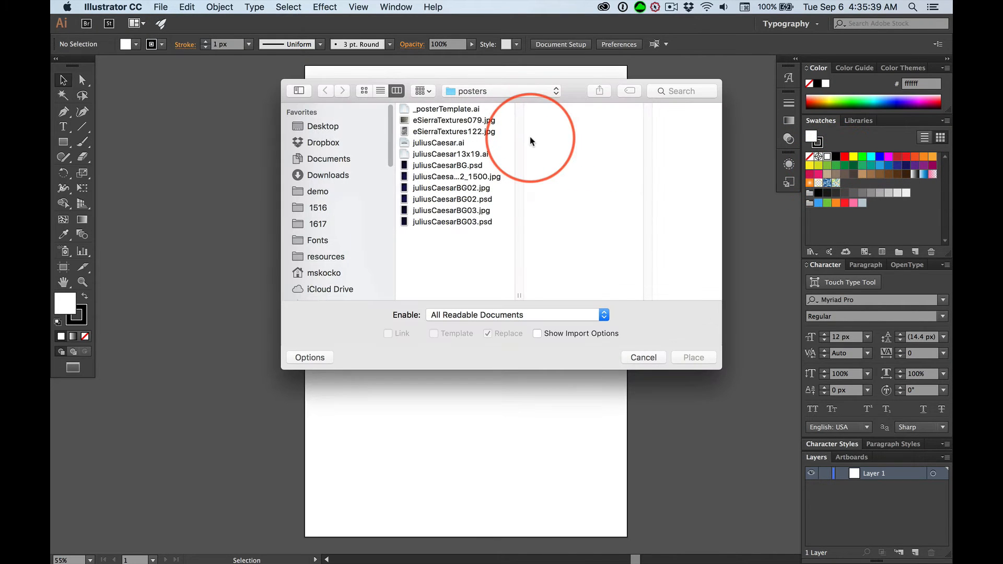
pyautogui.click(471, 211)
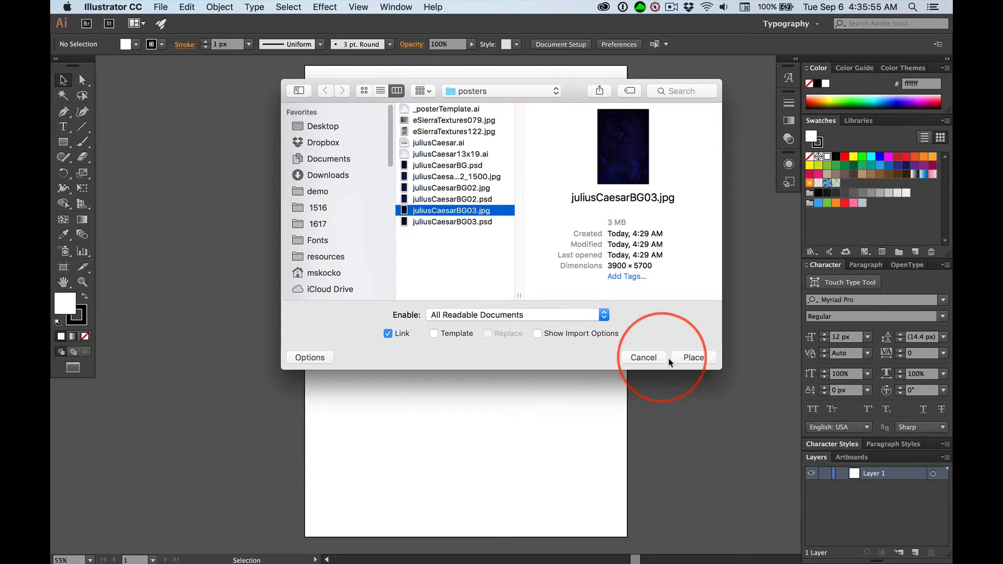
pyautogui.click(693, 358)
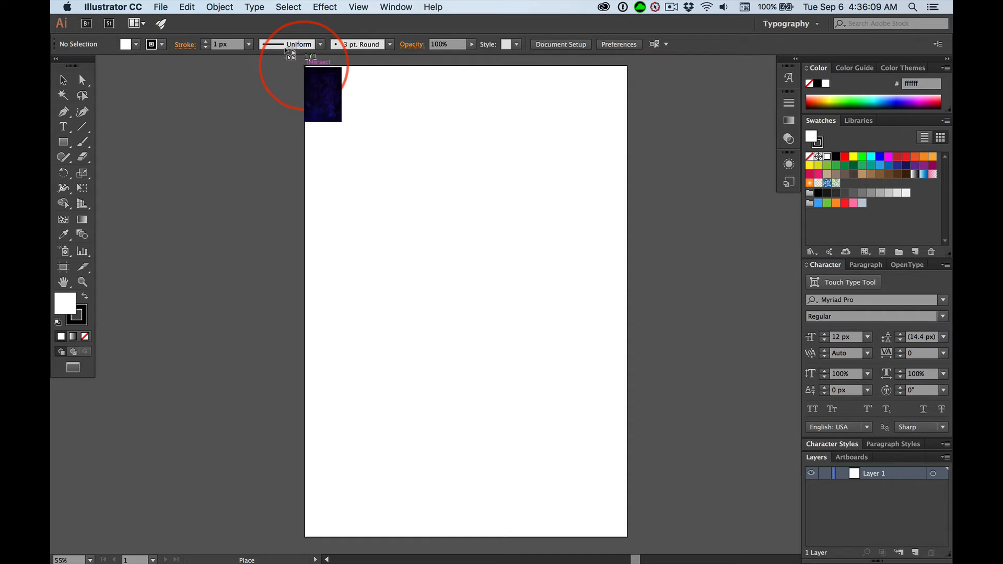
pyautogui.moveTo(304, 65); pyautogui.dragTo(615, 523)
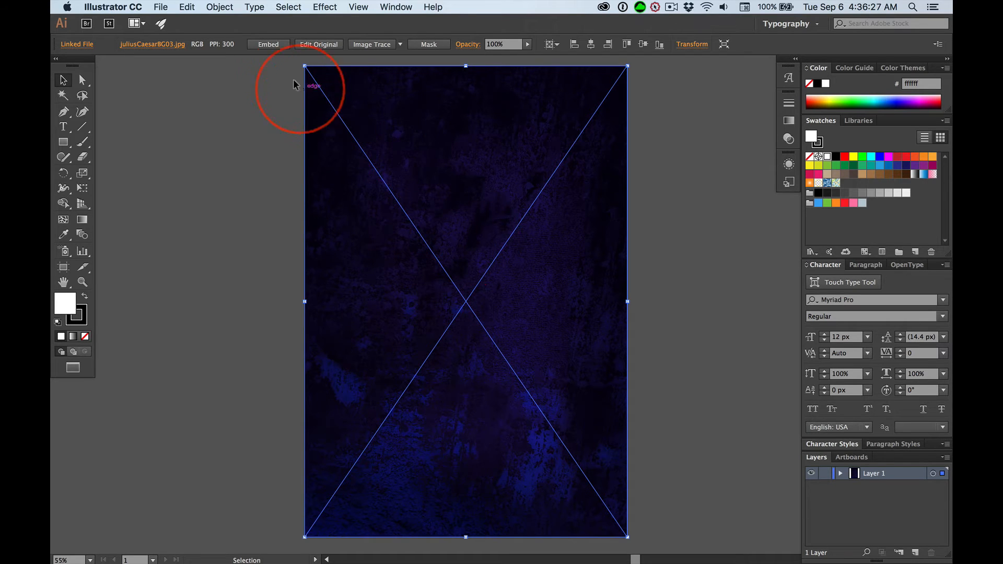
pyautogui.click(261, 46)
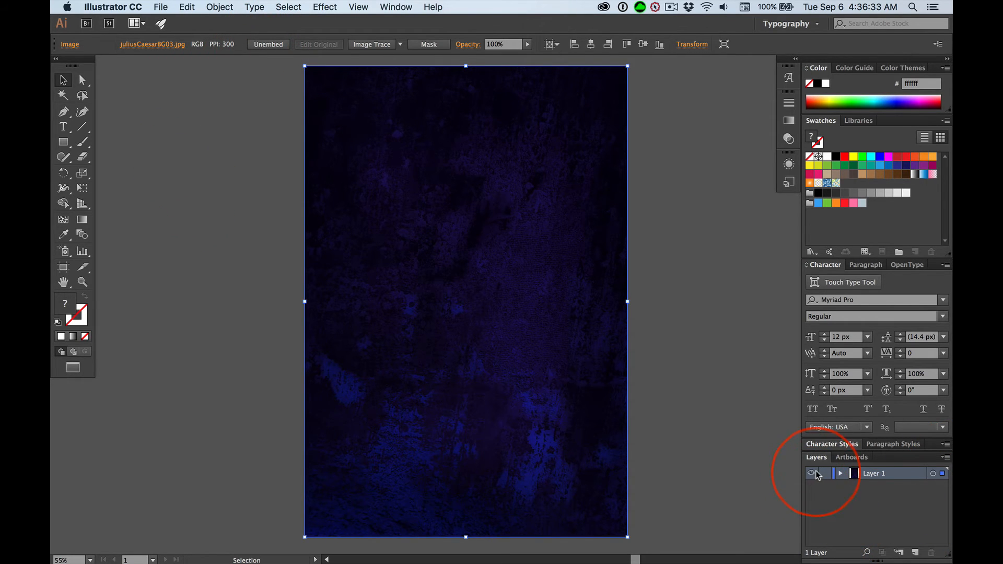
# Lock Layer 1 holding the background image and add a new layer above it named "type".
pyautogui.click(826, 473)
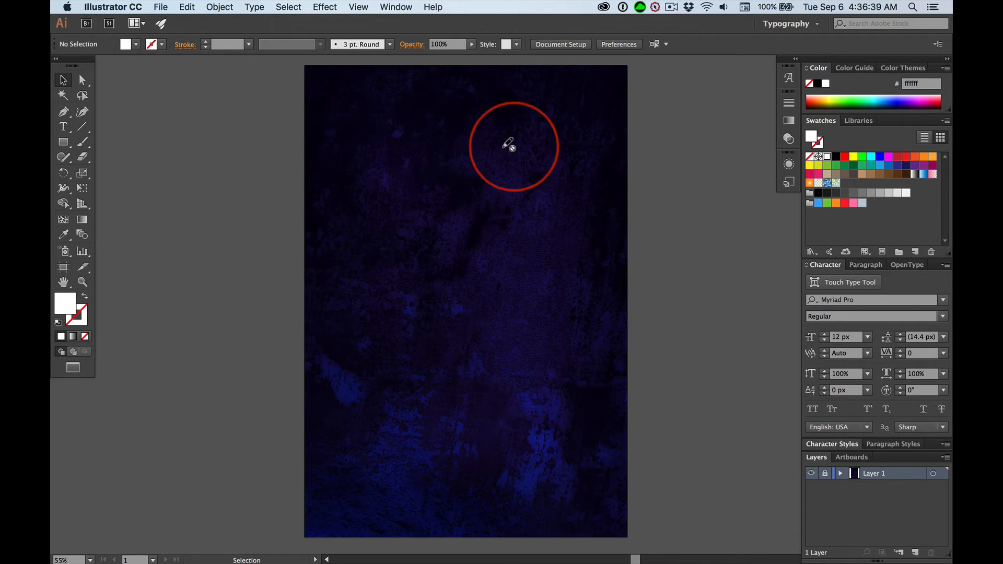
pyautogui.click(915, 554)
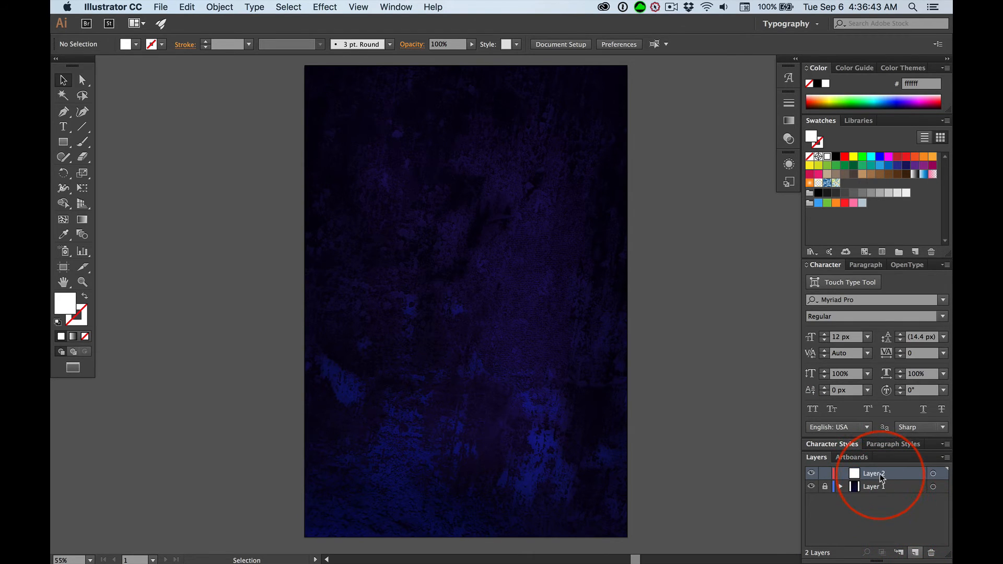
pyautogui.doubleClick(882, 475)
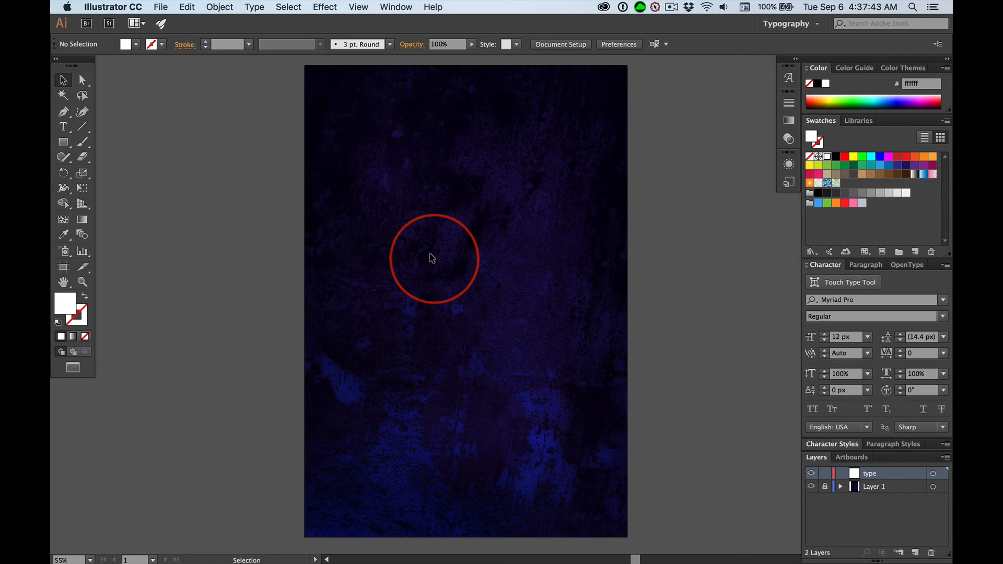
# Switch to Safari and look through the poster examples in the Work gallery of the Mac Lab website.
pyautogui.press('super+Tab')
pyautogui.press('super+Tab')
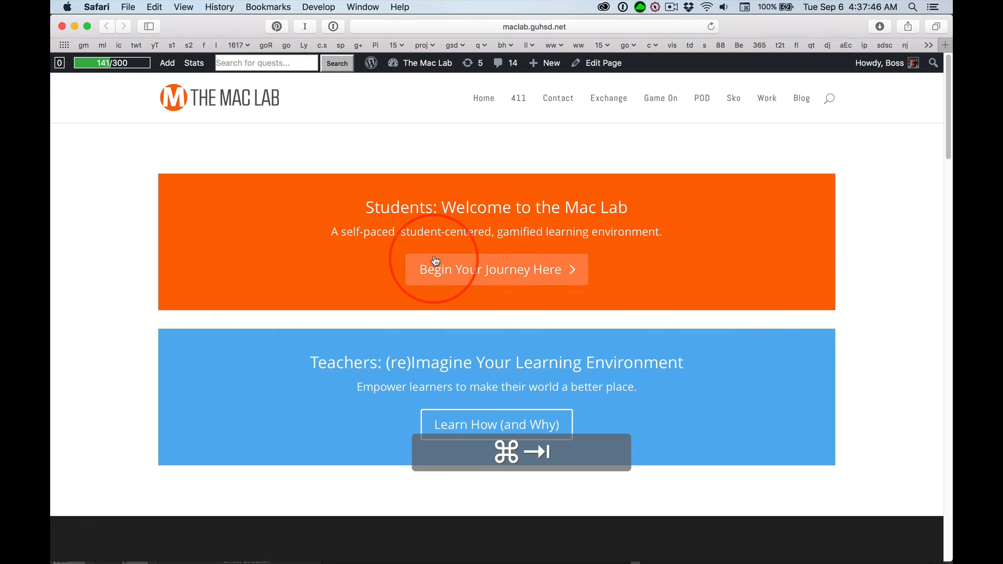
pyautogui.click(771, 99)
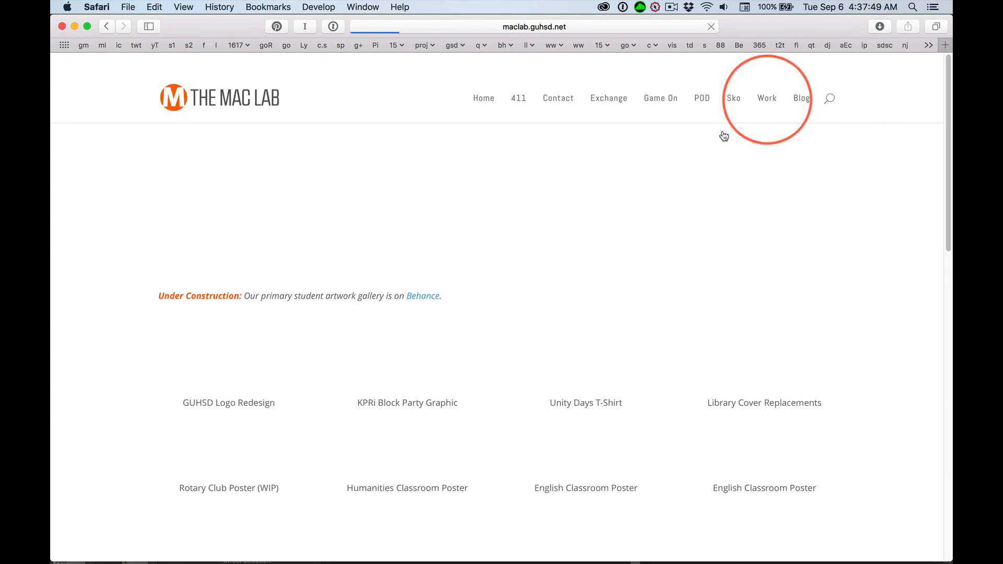
pyautogui.scroll(-10, 454, 327)
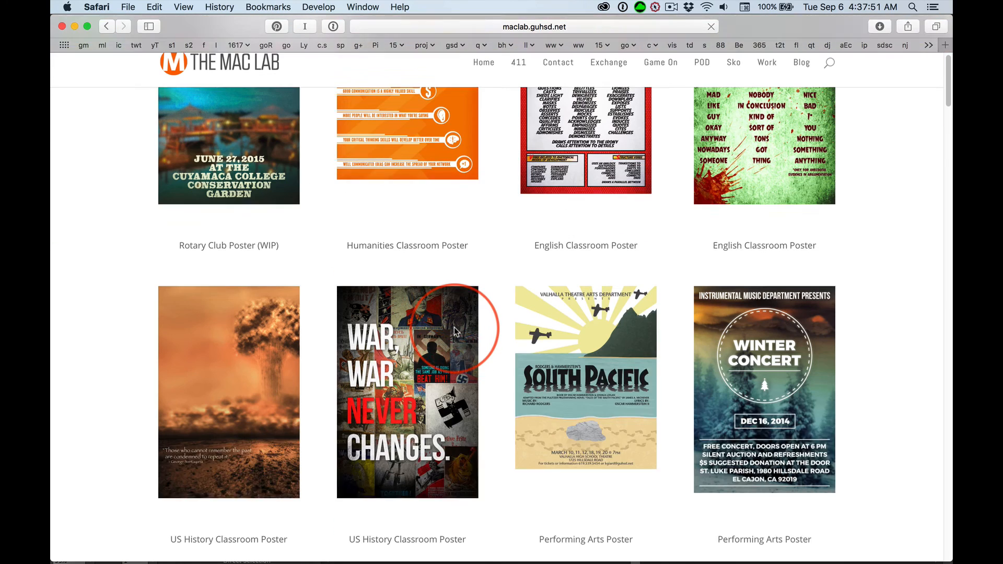
pyautogui.scroll(-2, 456, 333)
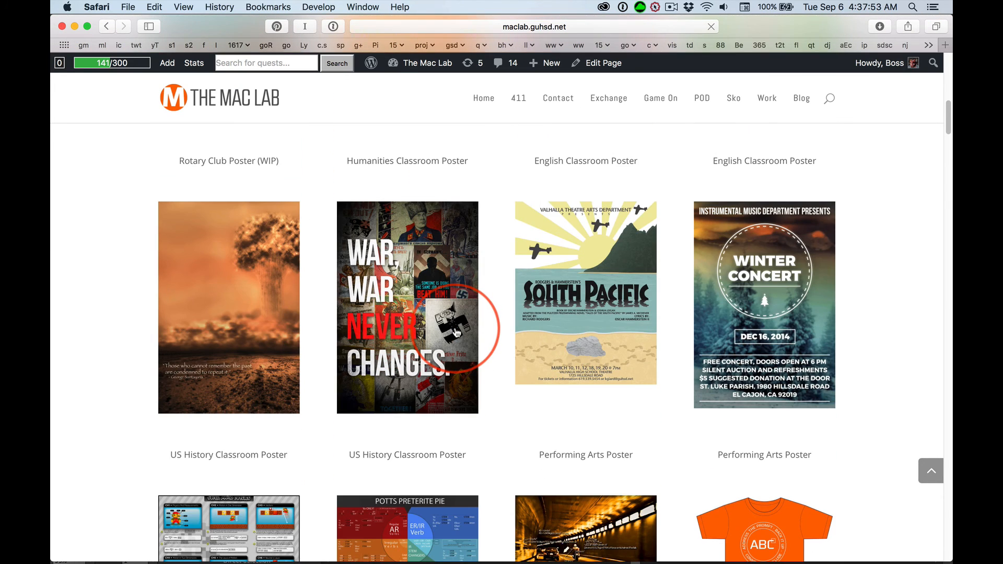
pyautogui.scroll(-4, 456, 332)
pyautogui.scroll(-5, 457, 333)
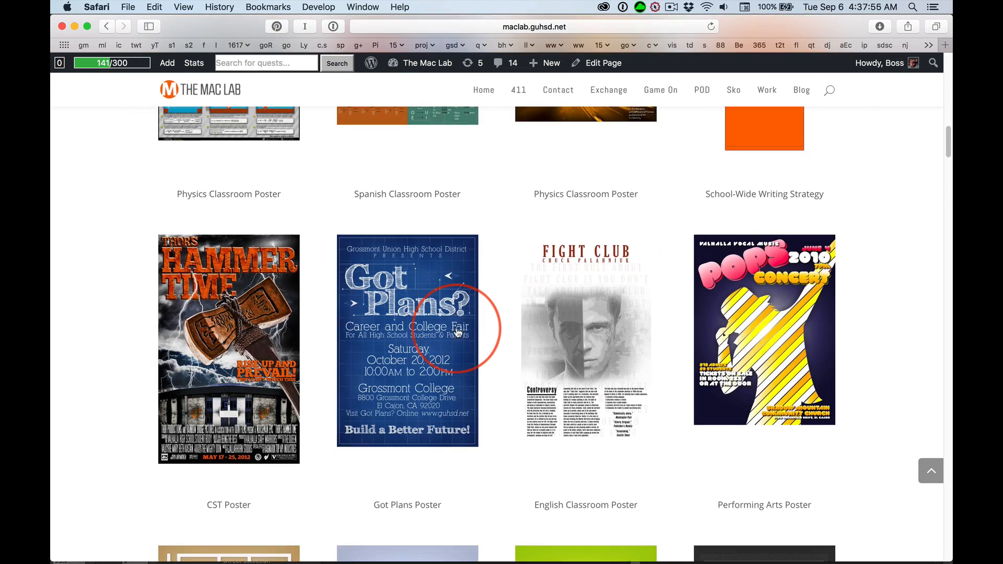
pyautogui.scroll(-5, 458, 333)
pyautogui.scroll(-12, 458, 332)
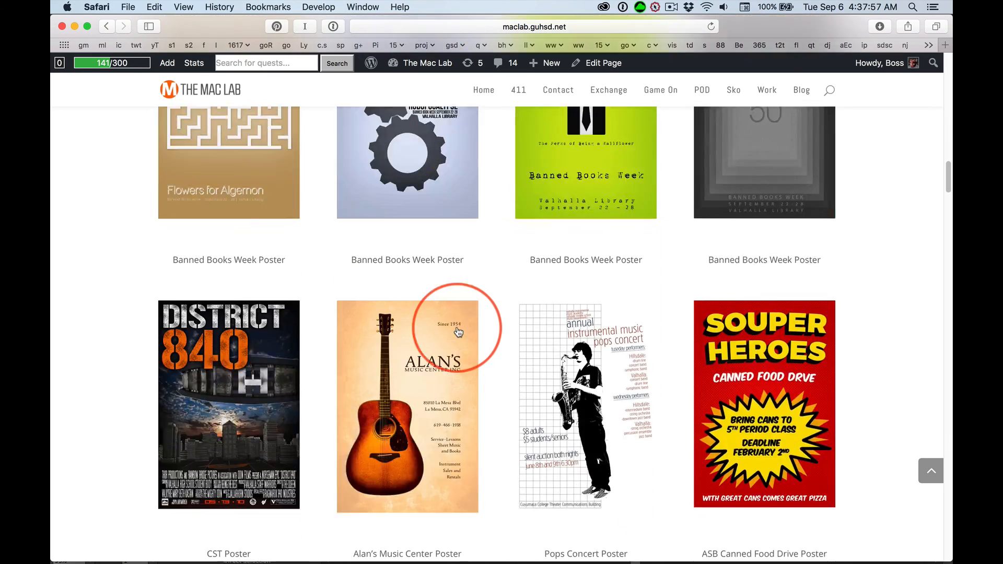
pyautogui.scroll(-8, 458, 332)
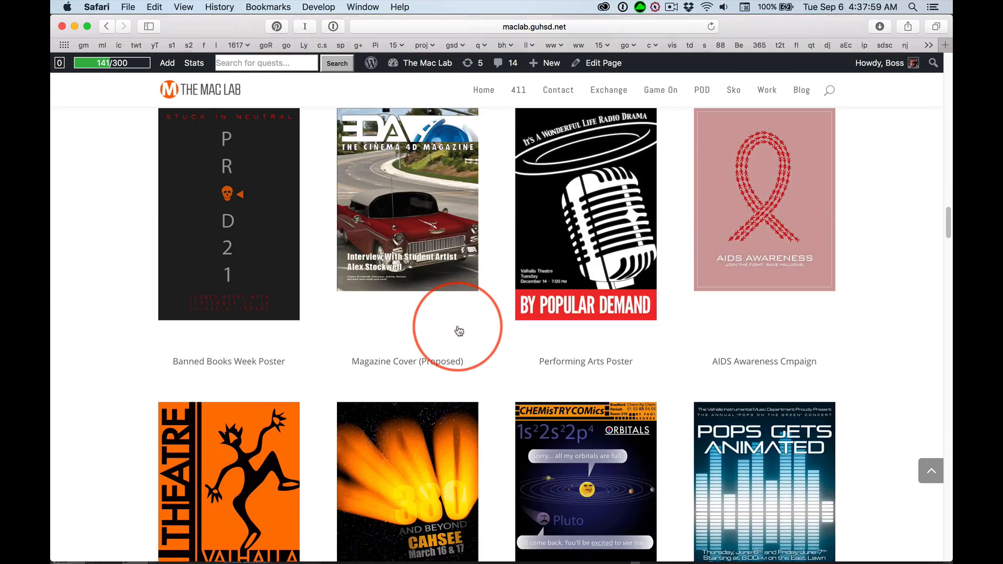
pyautogui.scroll(-8, 457, 325)
pyautogui.scroll(-7, 457, 327)
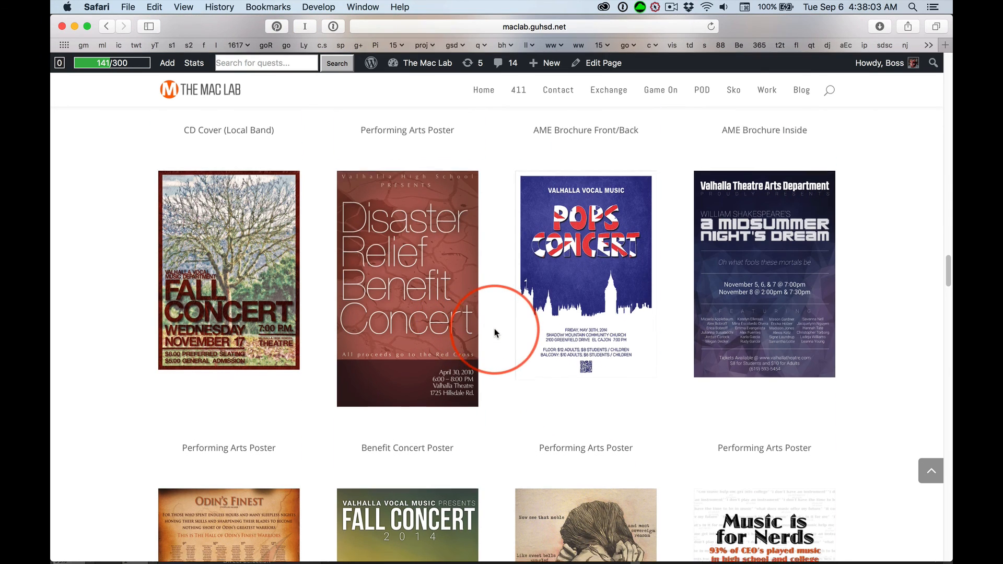
pyautogui.scroll(-4, 491, 333)
pyautogui.scroll(-5, 495, 333)
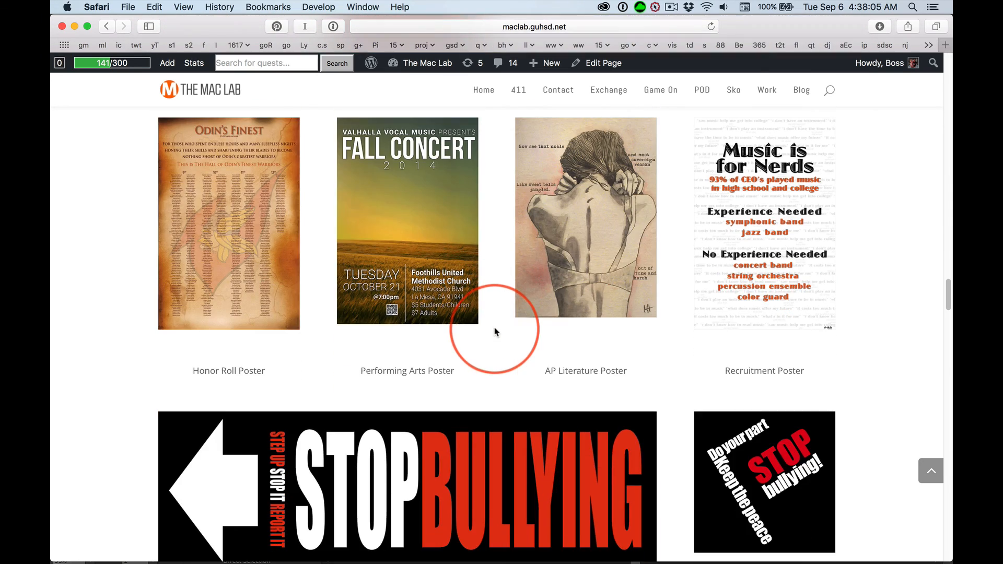